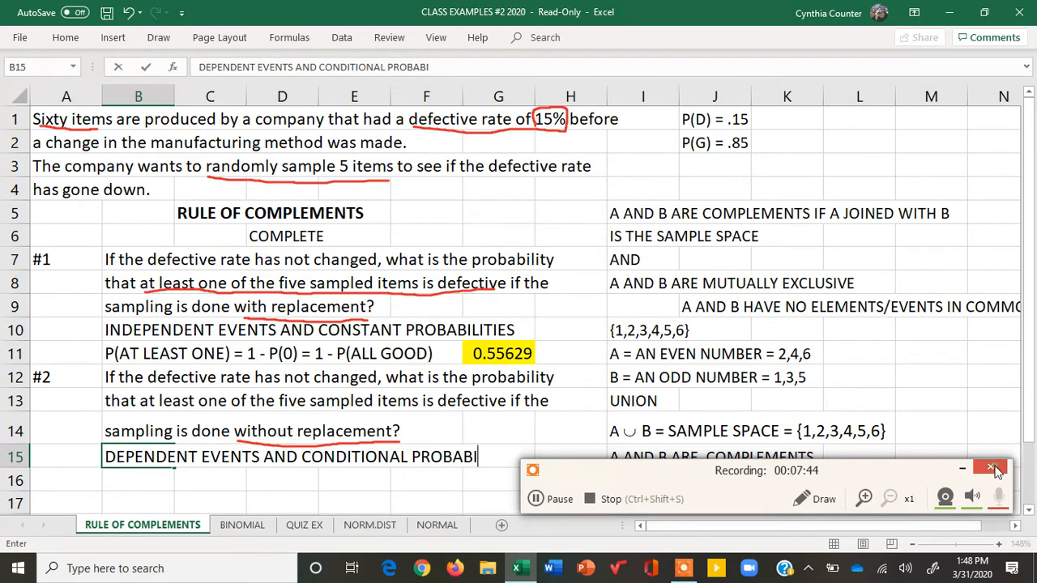
# Complete B15 as "DEPENDENT EVENTS AND CONDITIONAL PROBABILITIES" and enter "P(AT LEAST ONE) = 1 - P(0) = 1 - P(ALL GOOD)" in B16.
pyautogui.write('LITIES')
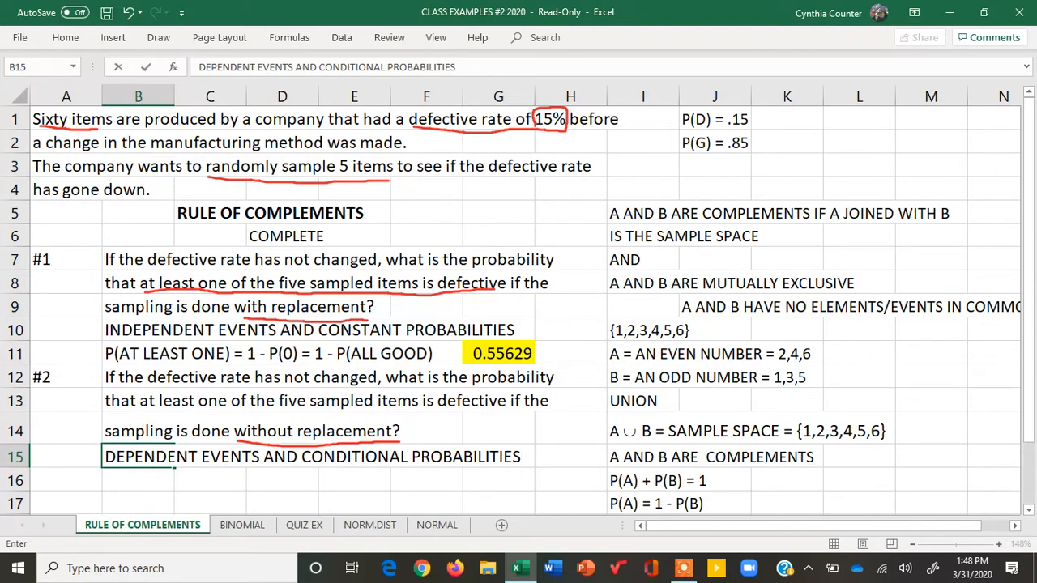
pyautogui.press('Return')
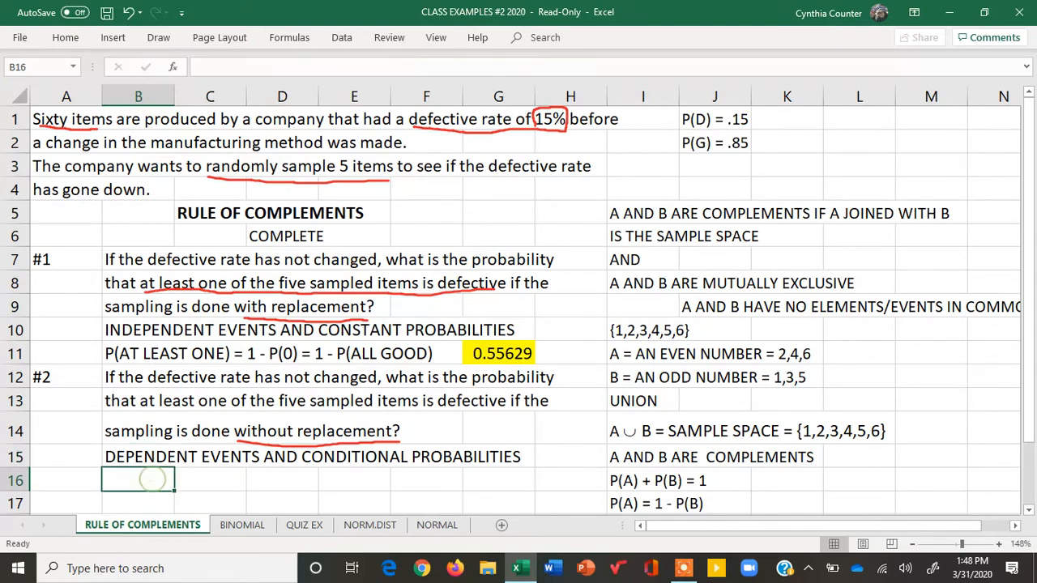
pyautogui.write('P')
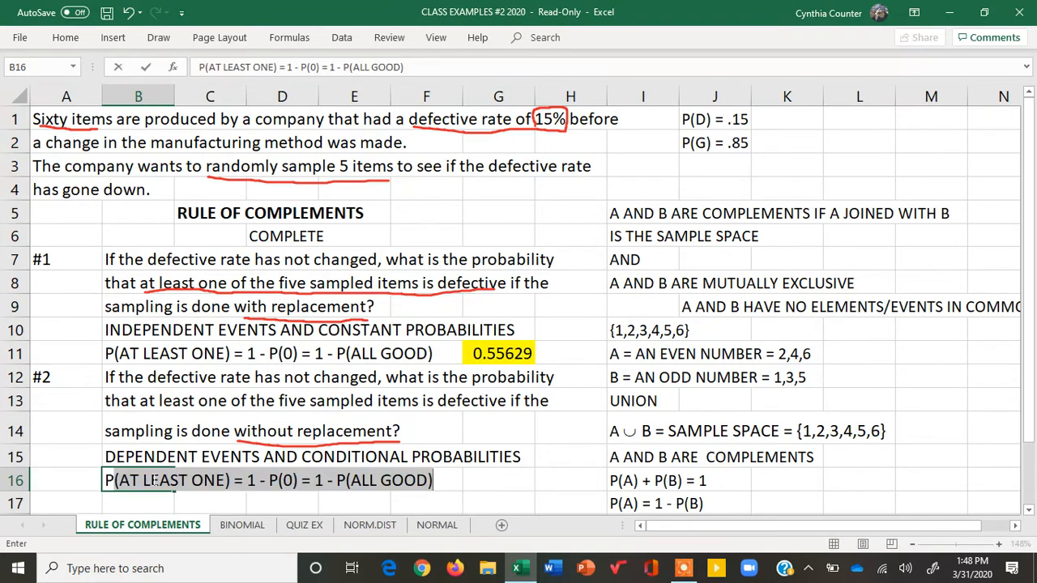
pyautogui.write('(')
pyautogui.press('Return')
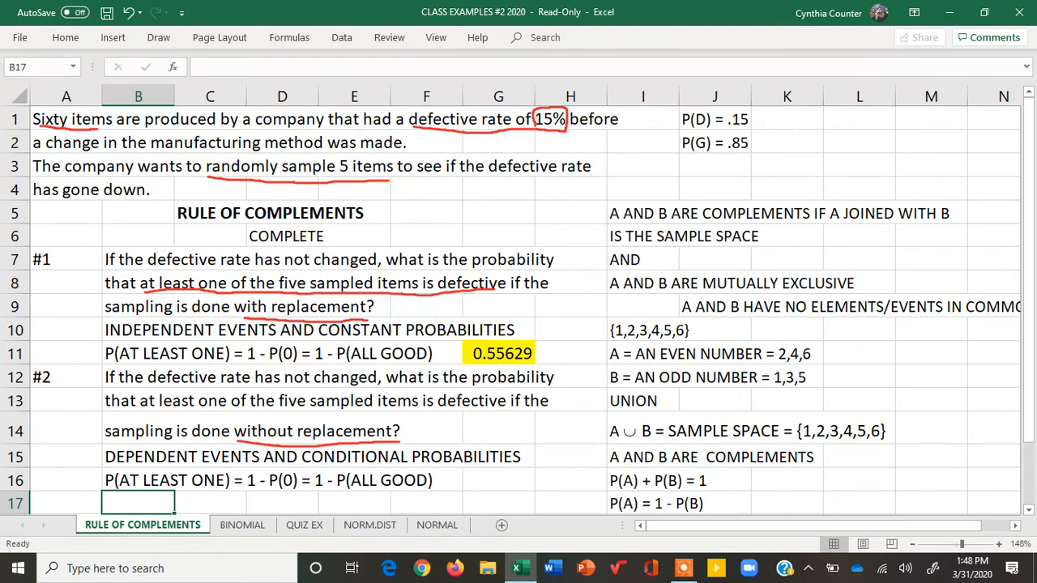
# Calculate the number of defective items in K1 with =.15*60 and label it D in L1.
pyautogui.click(782, 118)
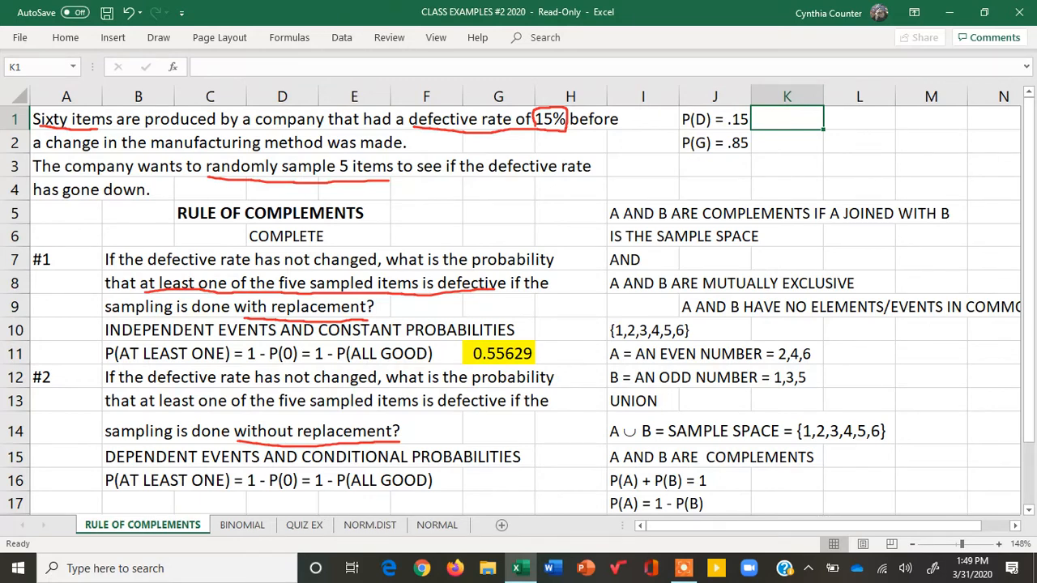
pyautogui.write('=')
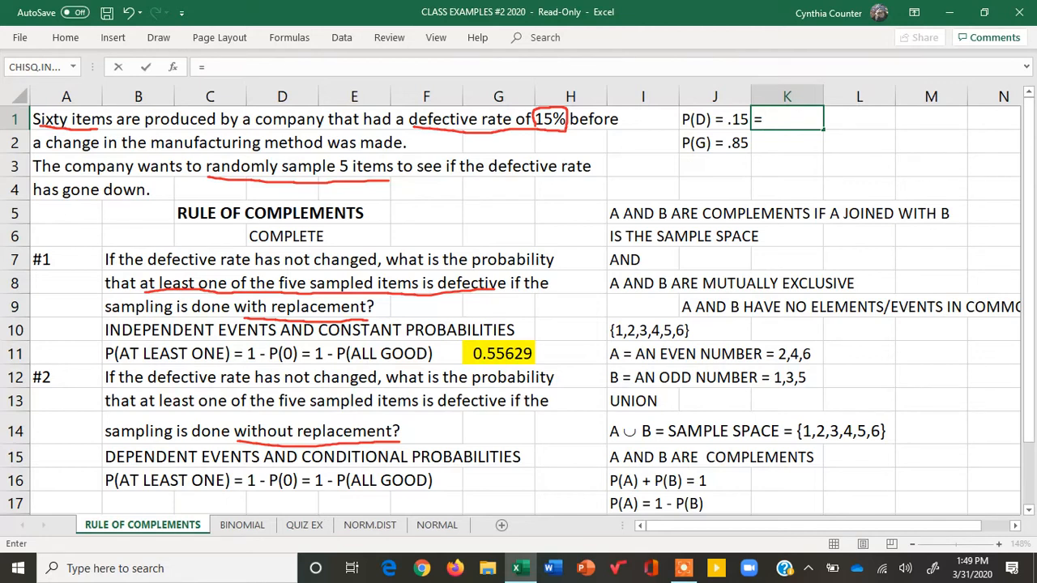
pyautogui.write('.15*60')
pyautogui.press('Return')
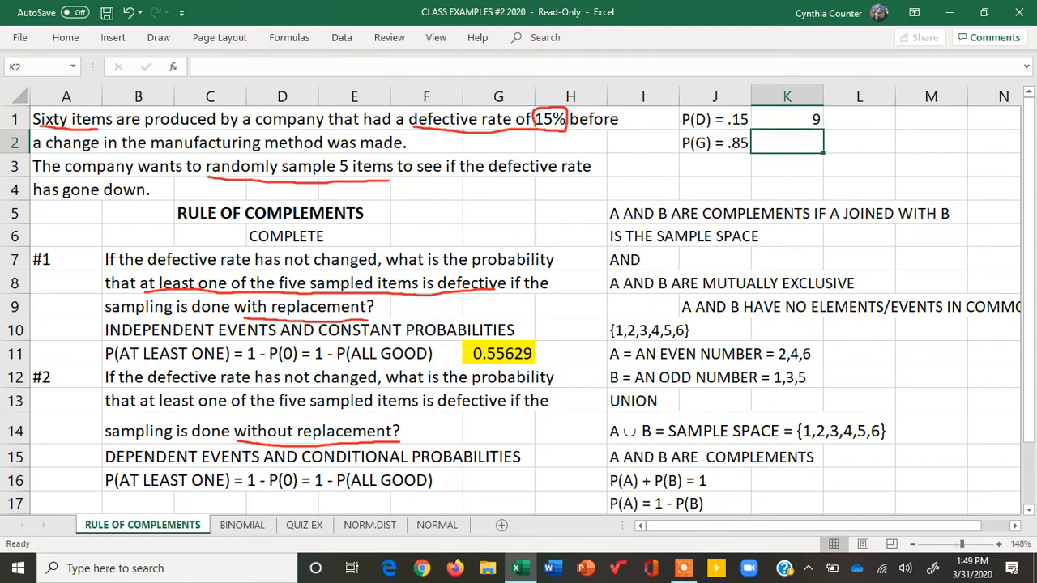
pyautogui.click(856, 117)
pyautogui.write('D')
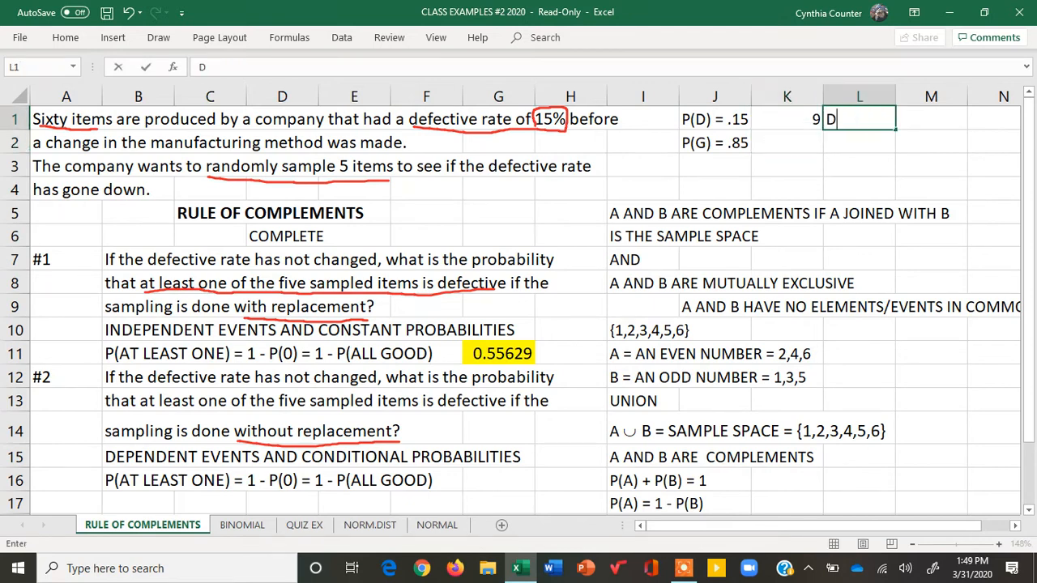
# Enter 51 as the number of good items in K2 and label it G in L2.
pyautogui.click(812, 136)
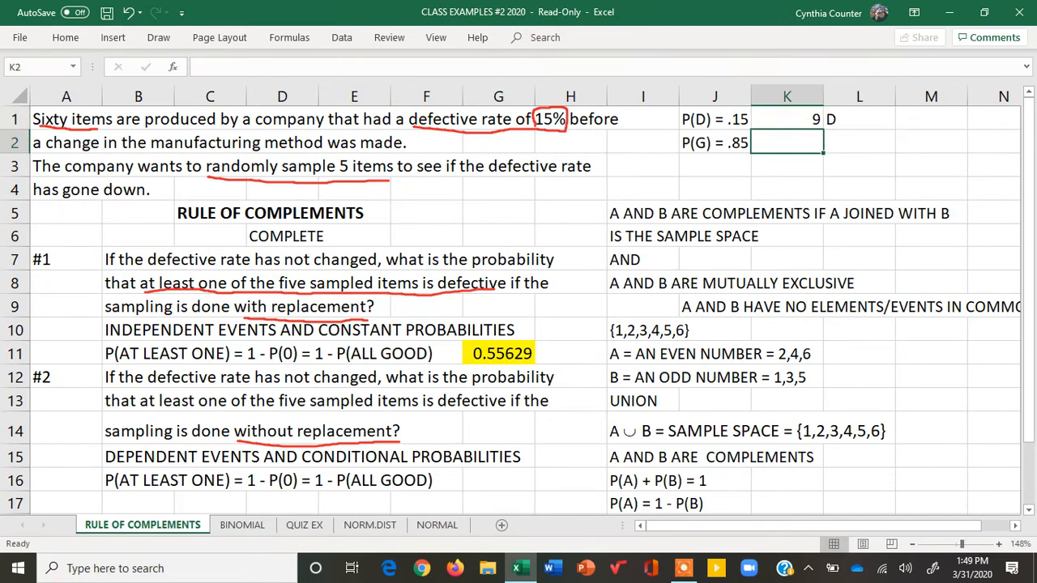
pyautogui.write('51')
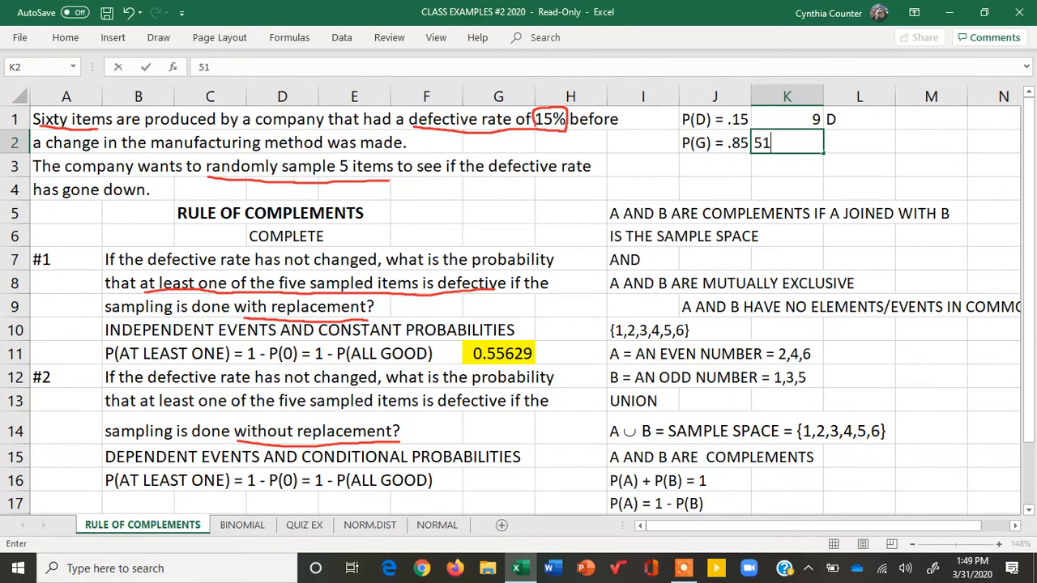
pyautogui.press('Tab')
pyautogui.write('G')
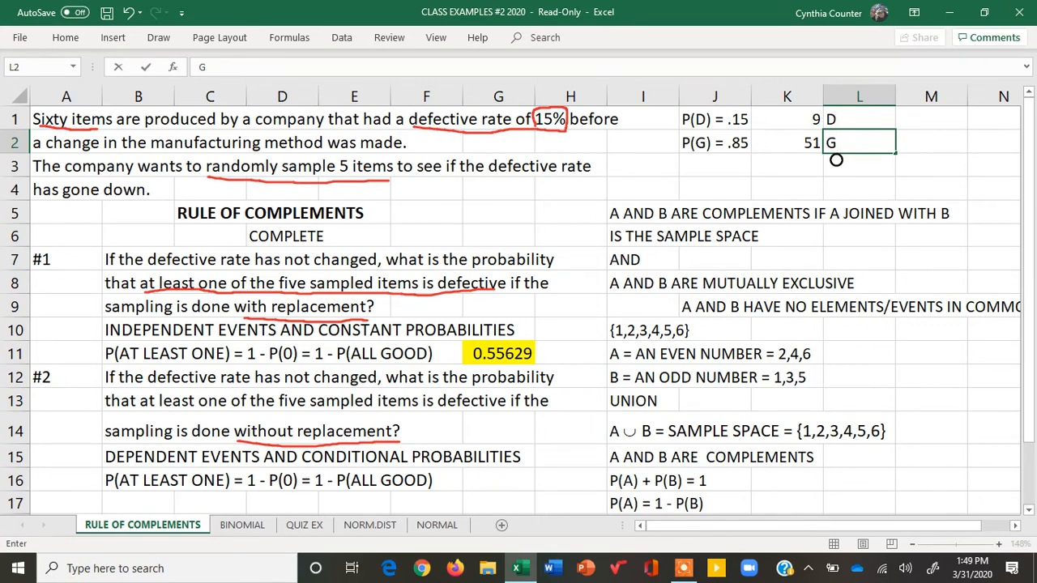
# Calculate the without-replacement probability in D17 with the formula =1-K2/60*50/59*49/58*48/57*47/56.
pyautogui.click(282, 503)
pyautogui.write('=1-')
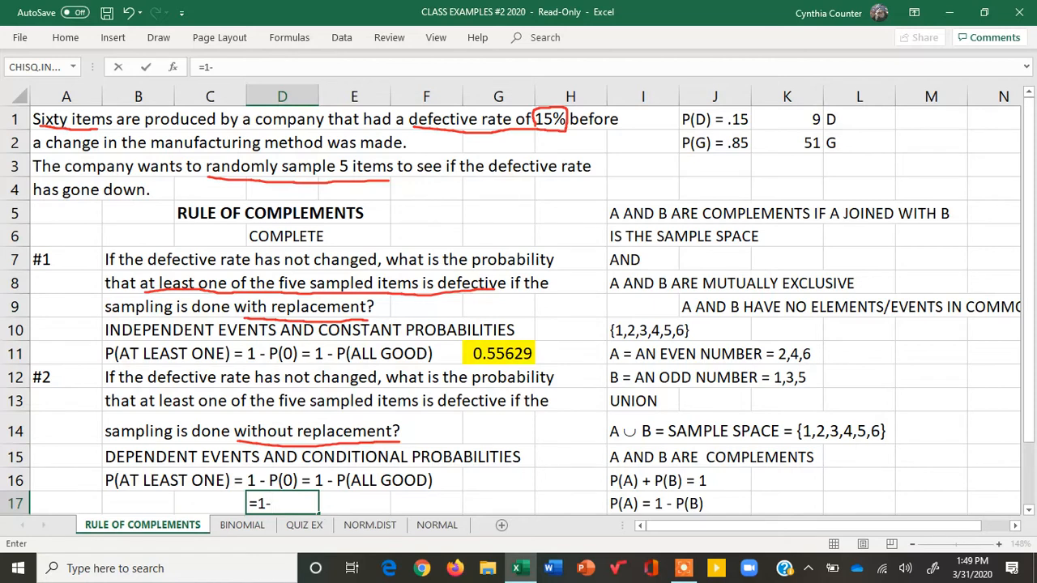
pyautogui.click(817, 139)
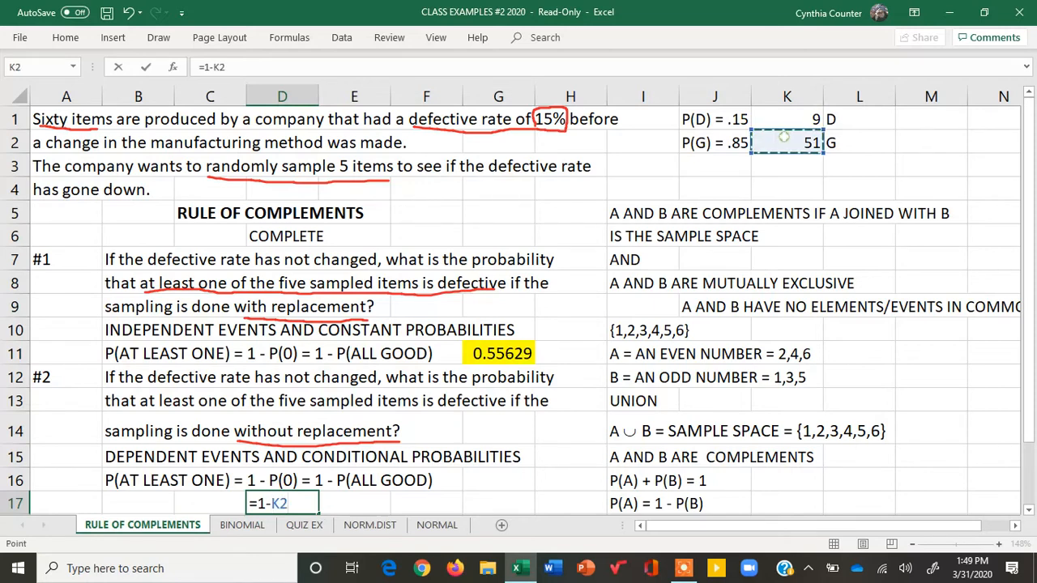
pyautogui.write('/60')
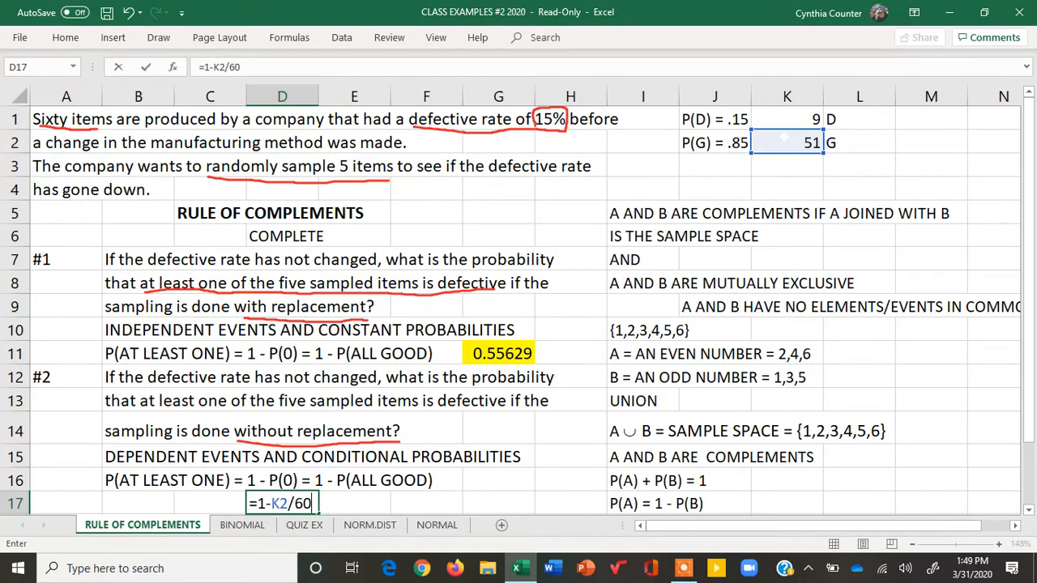
pyautogui.write('*')
pyautogui.write('50/59')
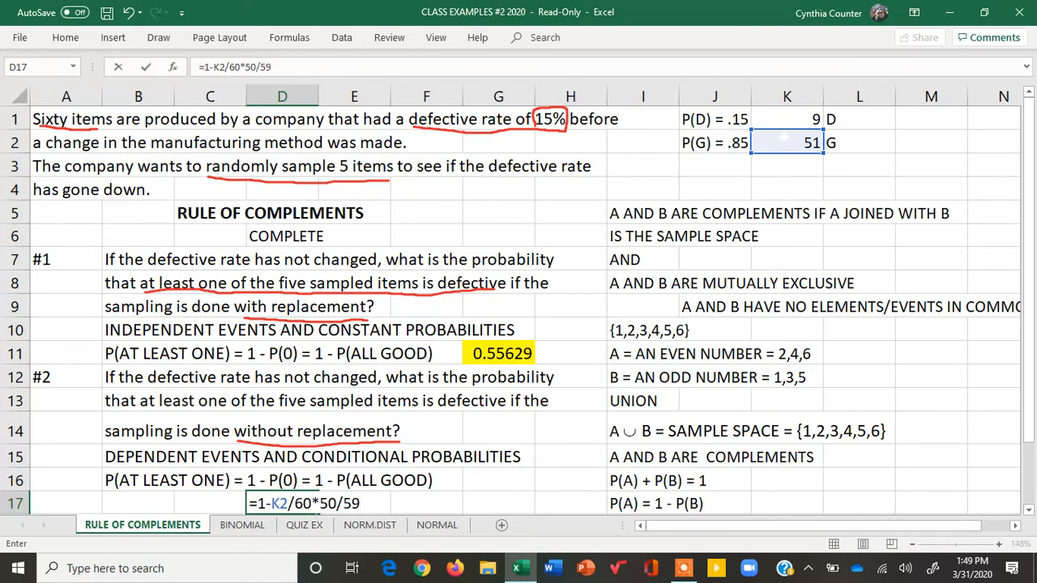
pyautogui.write('*')
pyautogui.write('49/58')
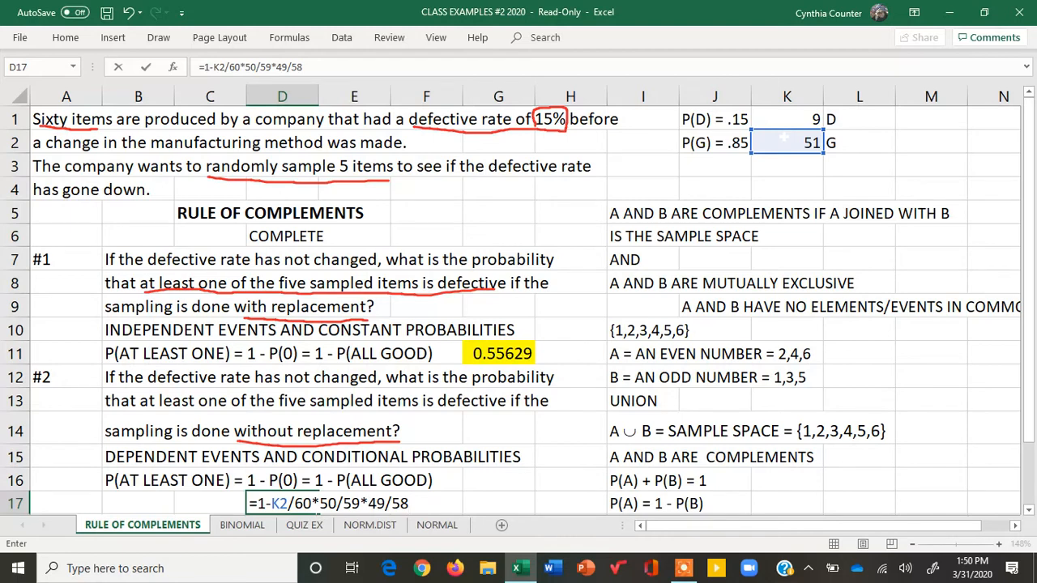
pyautogui.write('*48/57*')
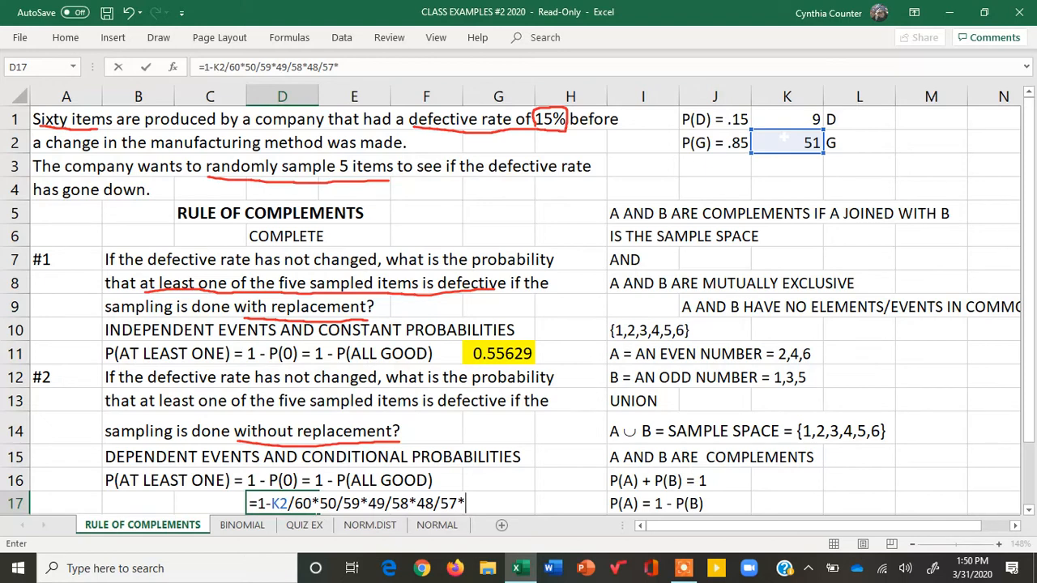
pyautogui.write('47/56')
pyautogui.press('Return')
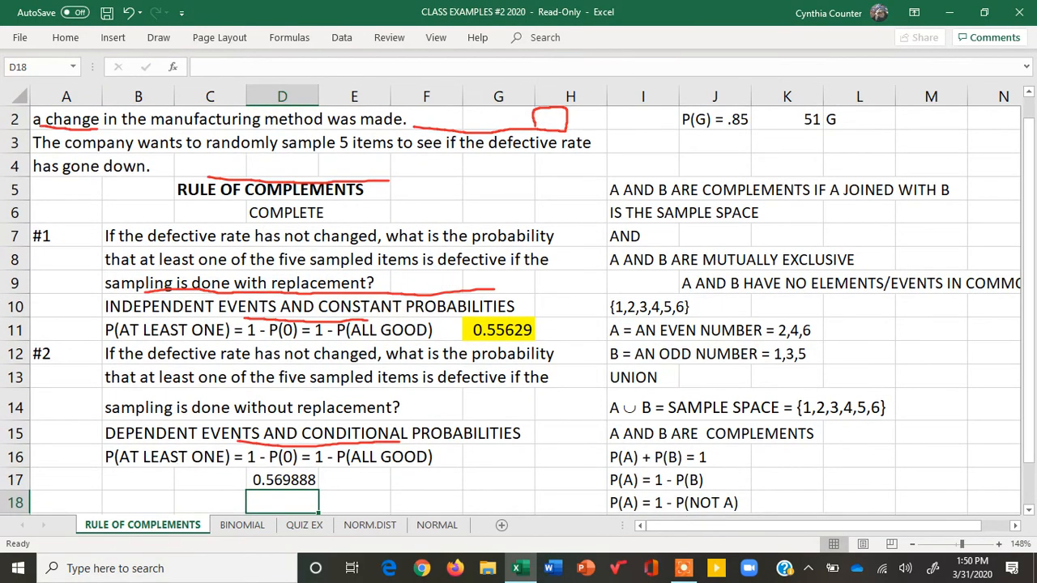
# Highlight the result in D17 with yellow fill and compare its formula with the one in G11.
pyautogui.click(282, 478)
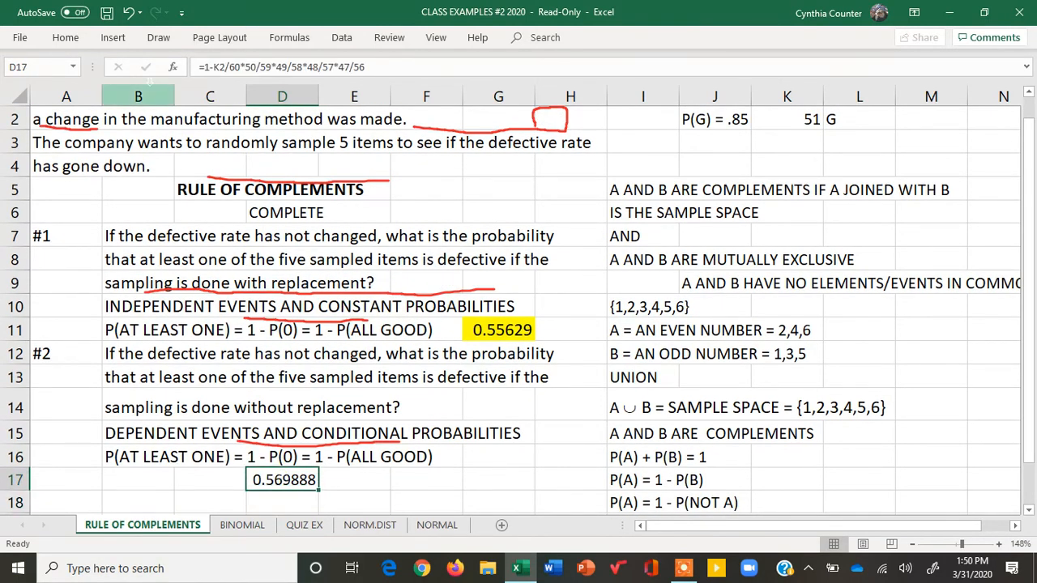
pyautogui.click(64, 37)
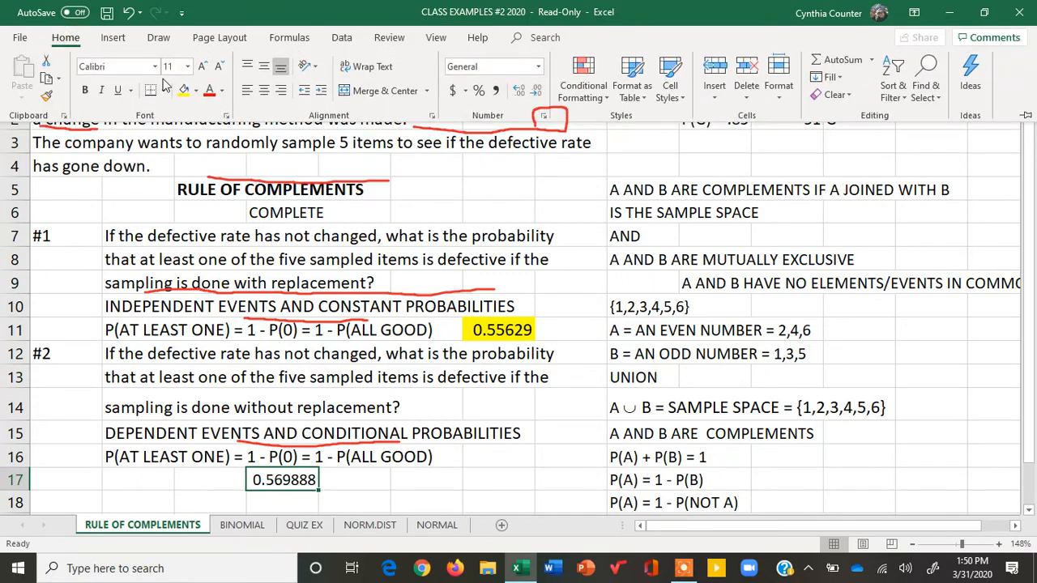
pyautogui.click(184, 90)
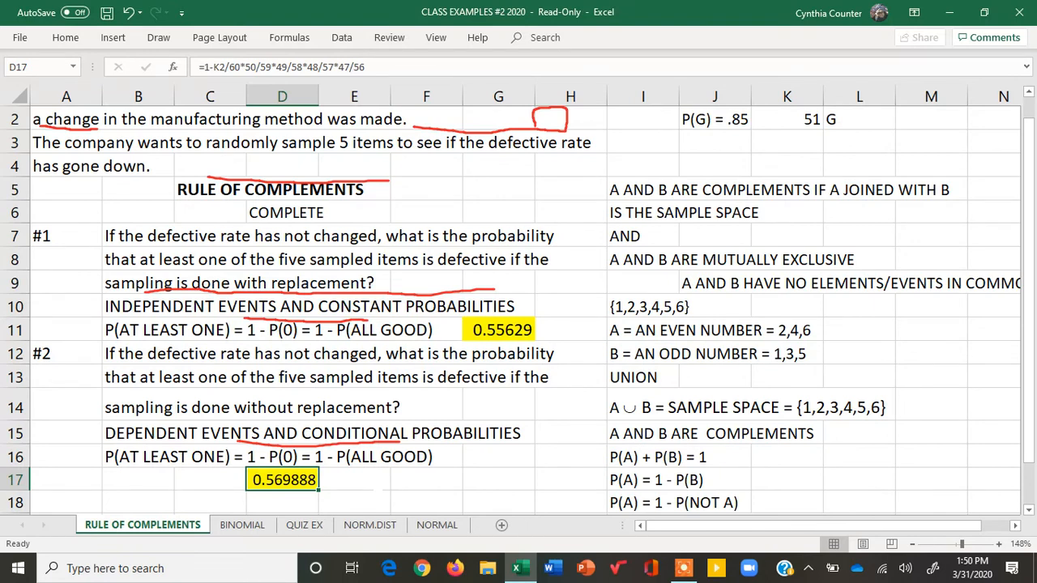
pyautogui.click(506, 332)
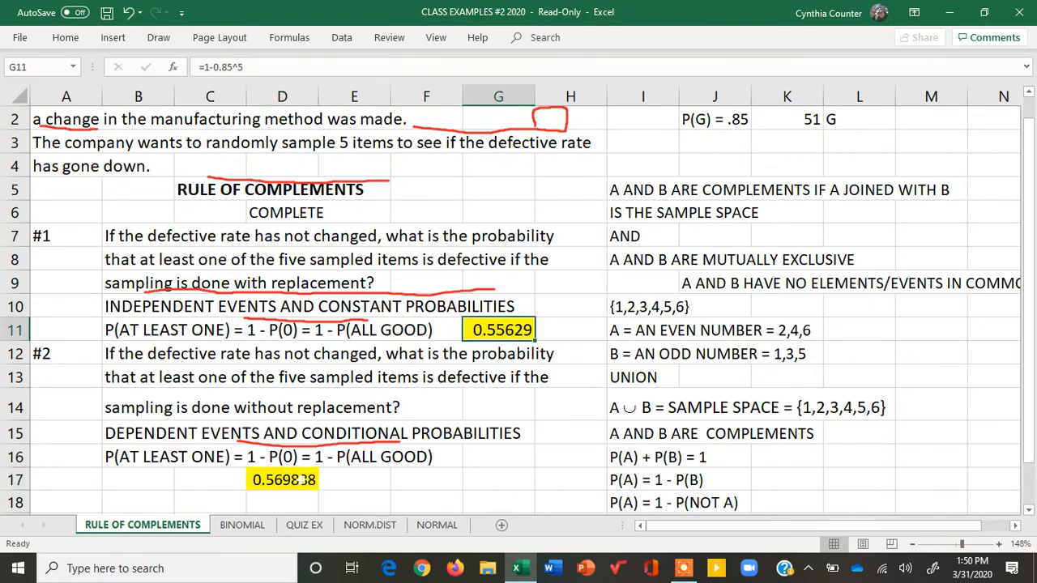
pyautogui.click(301, 480)
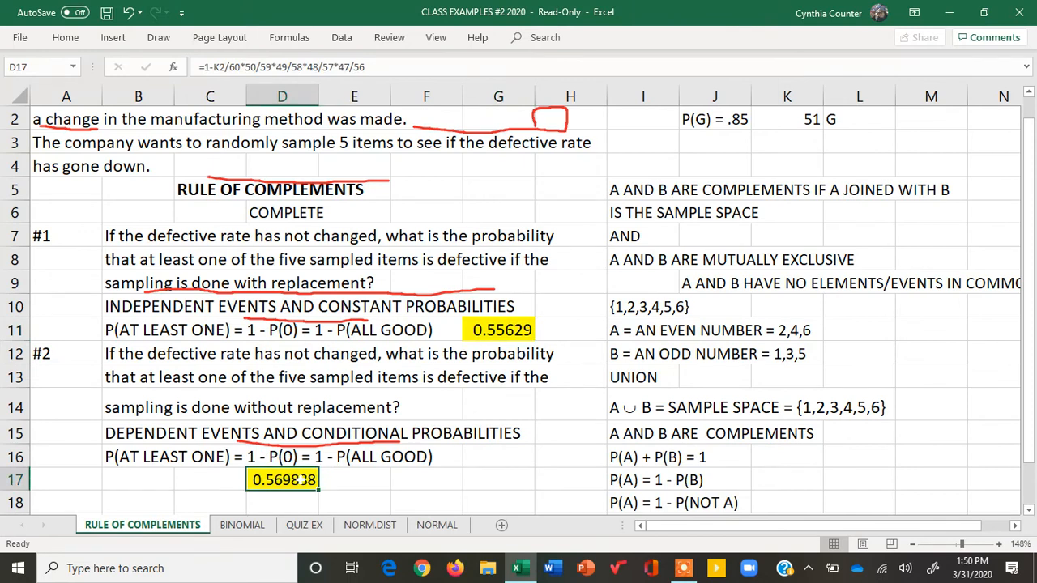
# Clear all the red pen annotations with the screen recorder's drawing tools and hide the recorder window.
pyautogui.click(683, 568)
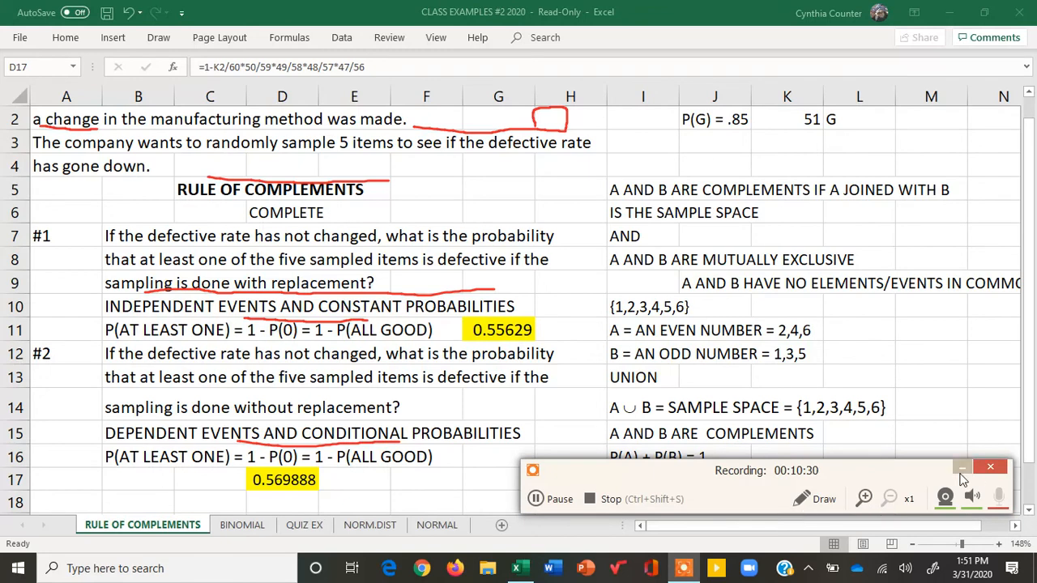
pyautogui.click(804, 499)
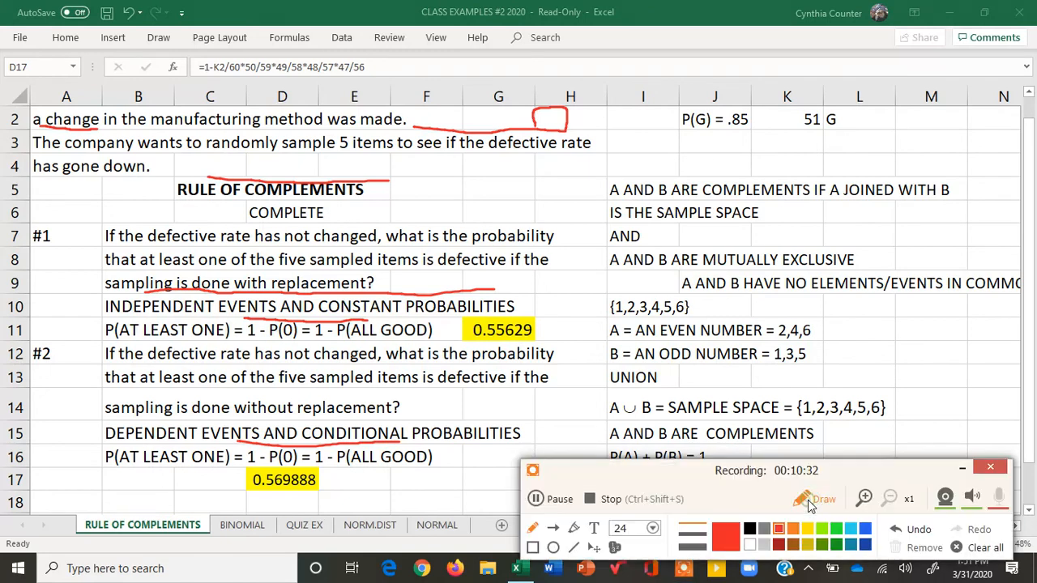
pyautogui.click(977, 554)
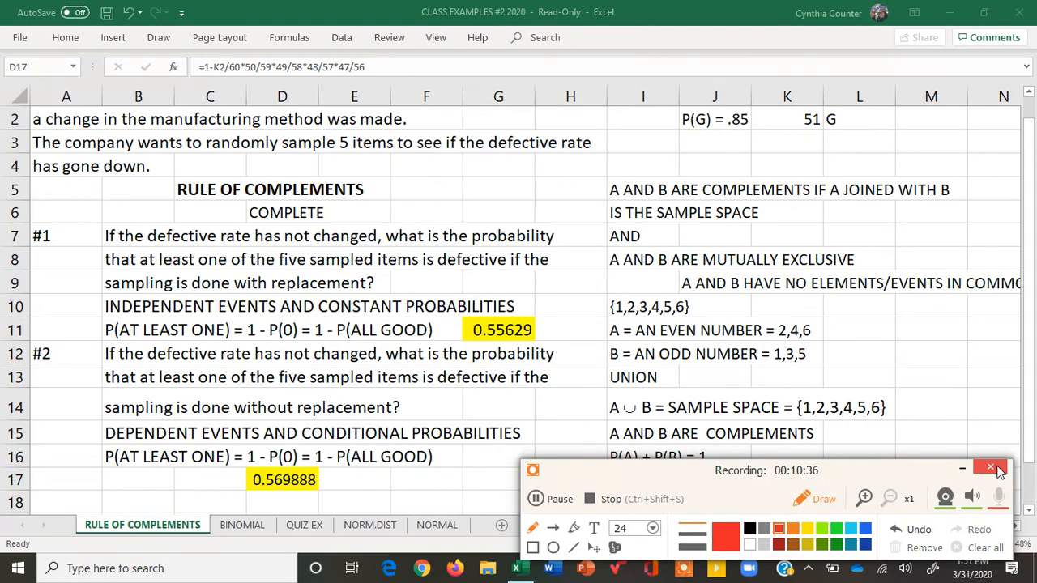
pyautogui.click(991, 469)
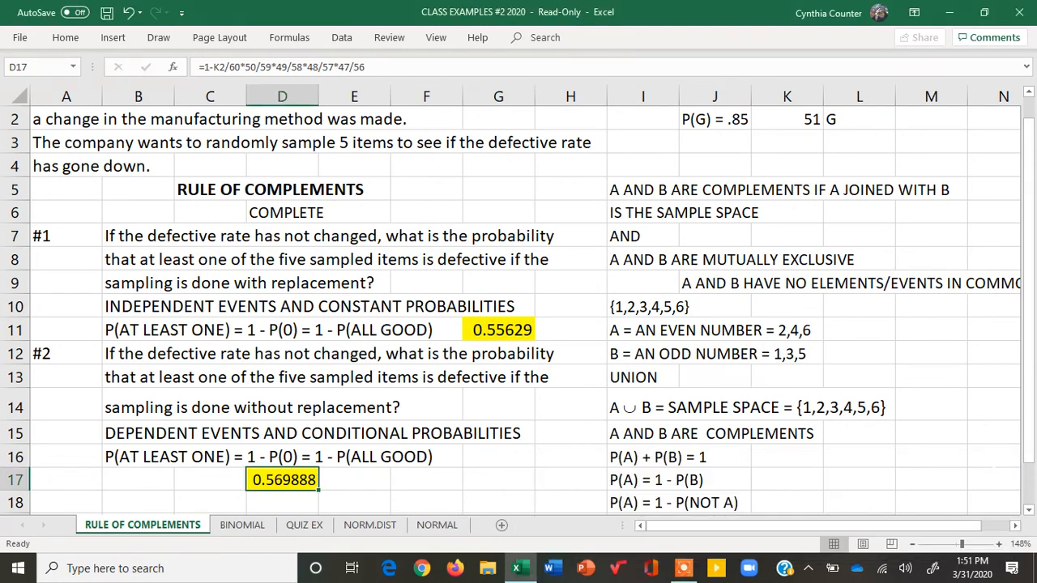